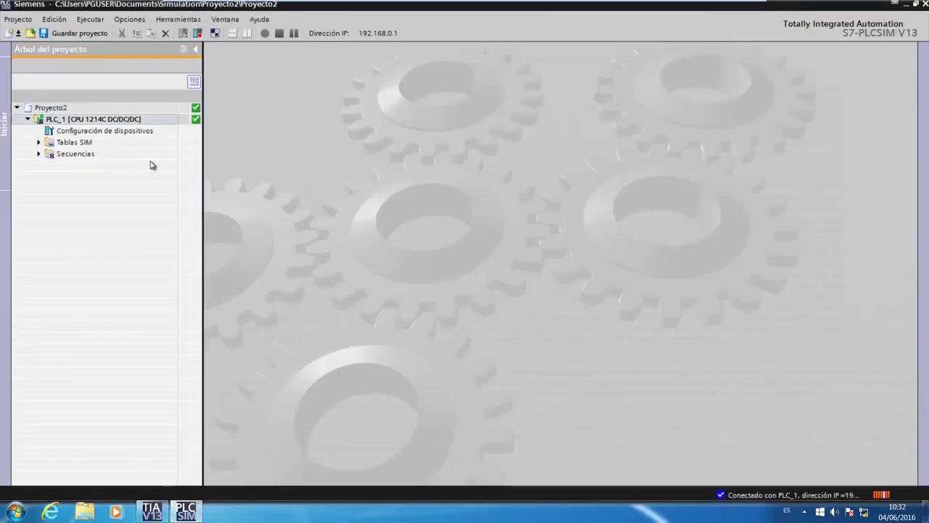
# Step: Expand the Tablas SIM and Secuencias folders under PLC_1 and open its device configuration
pyautogui.click(28, 120)
pyautogui.click(28, 120)
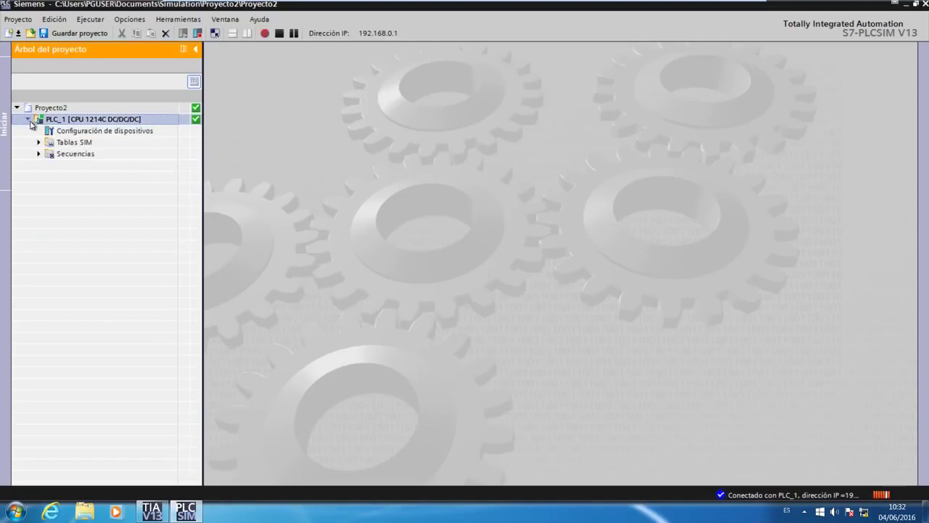
pyautogui.click(59, 144)
pyautogui.click(39, 143)
pyautogui.click(39, 176)
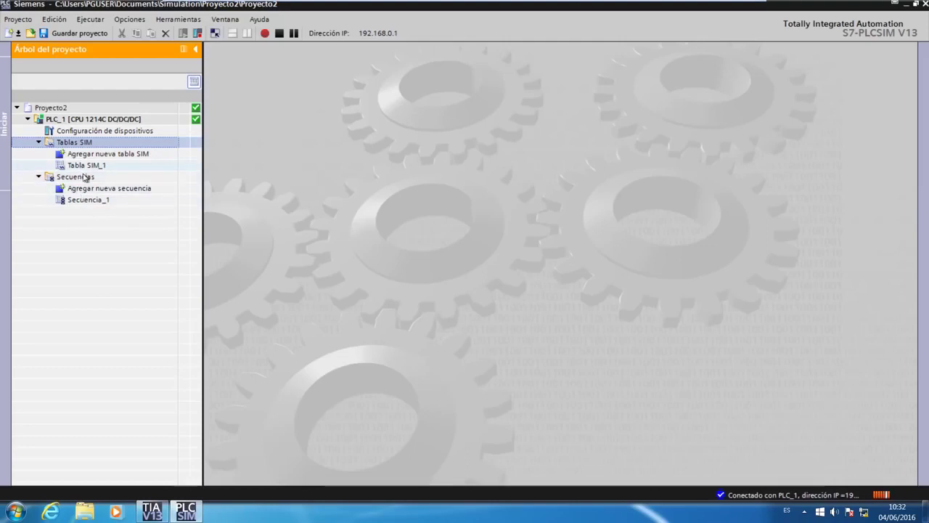
pyautogui.click(82, 134)
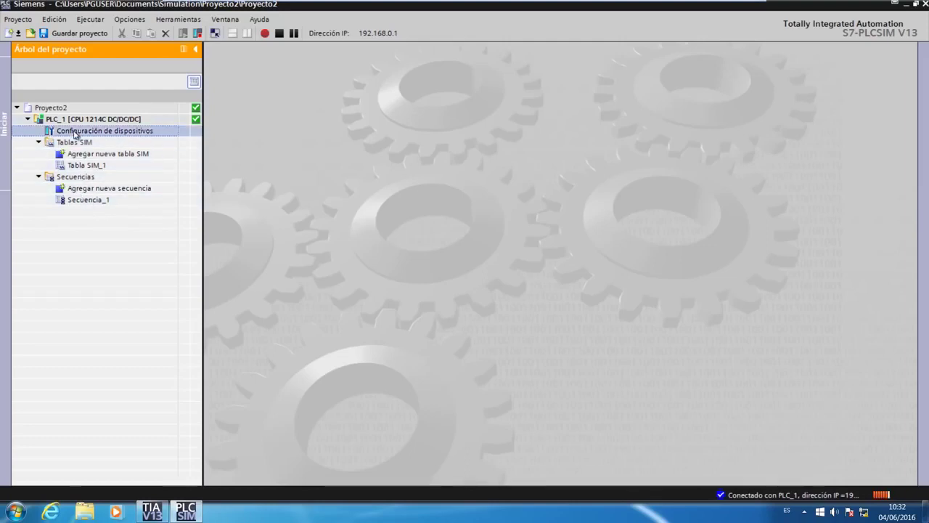
pyautogui.doubleClick(81, 132)
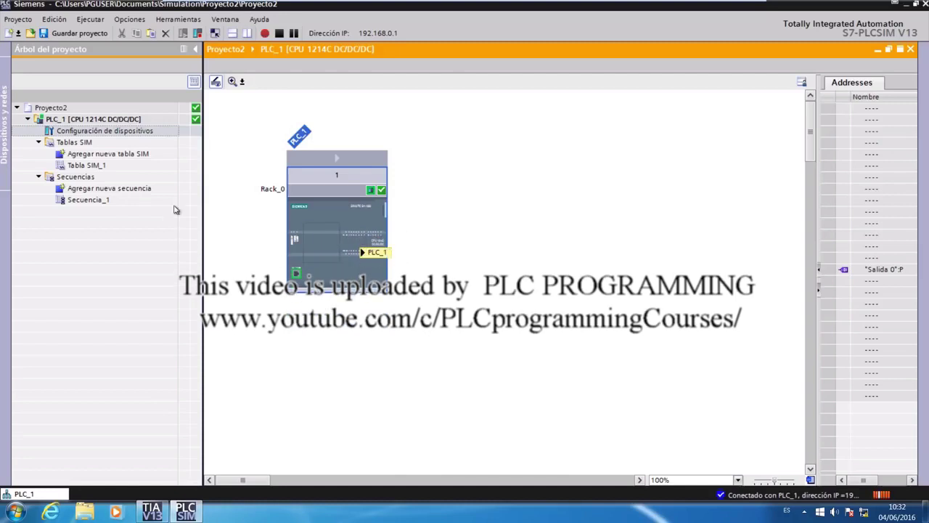
# Step: Open Tabla SIM_1 and add the tag "Inicio" in its first row
pyautogui.doubleClick(85, 165)
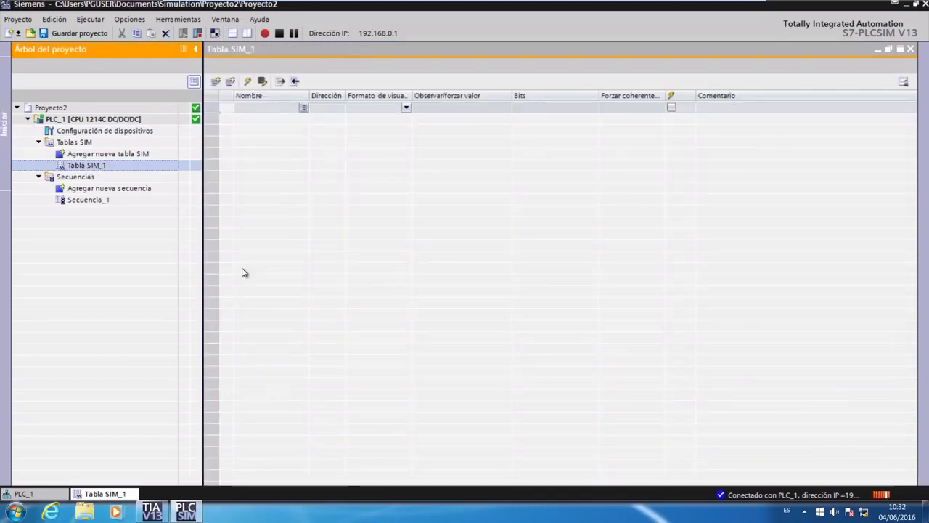
pyautogui.click(242, 109)
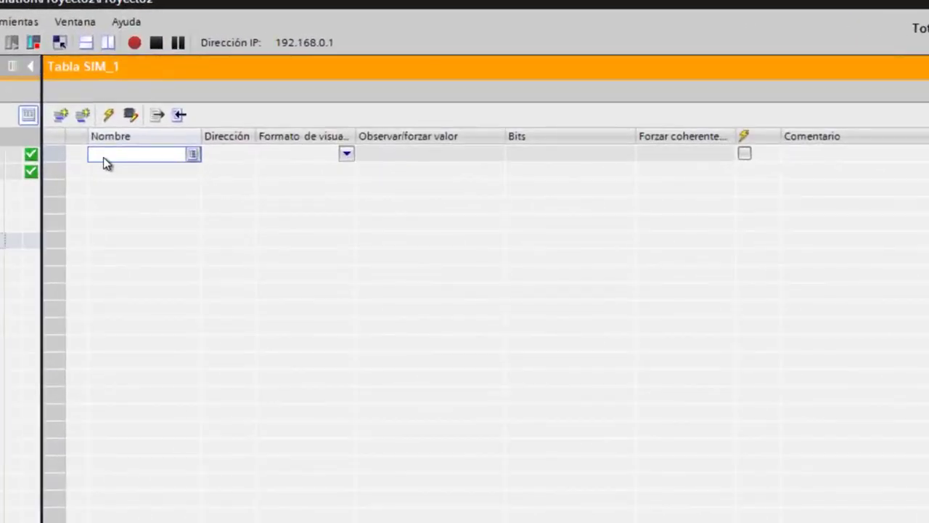
pyautogui.write('in')
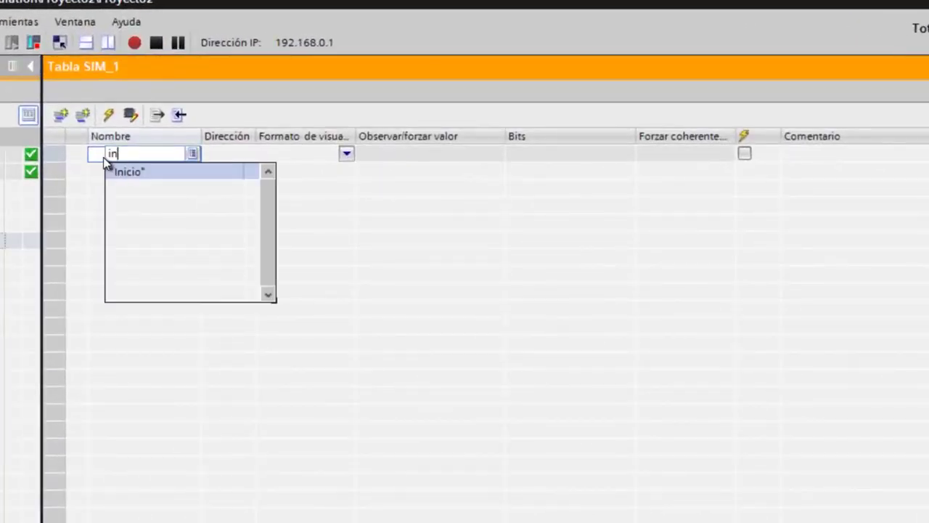
pyautogui.click(117, 170)
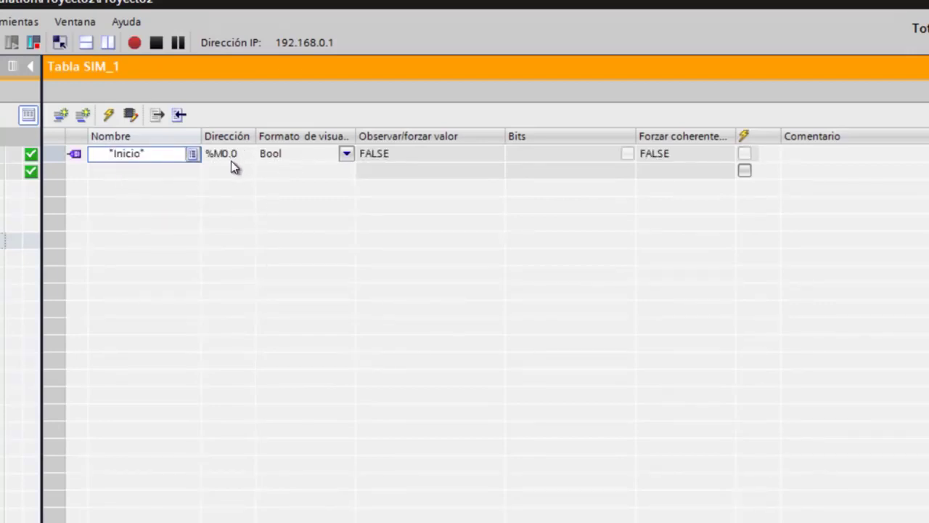
# Step: Add the tag "Salida 0" in the second row of the SIM table
pyautogui.click(144, 172)
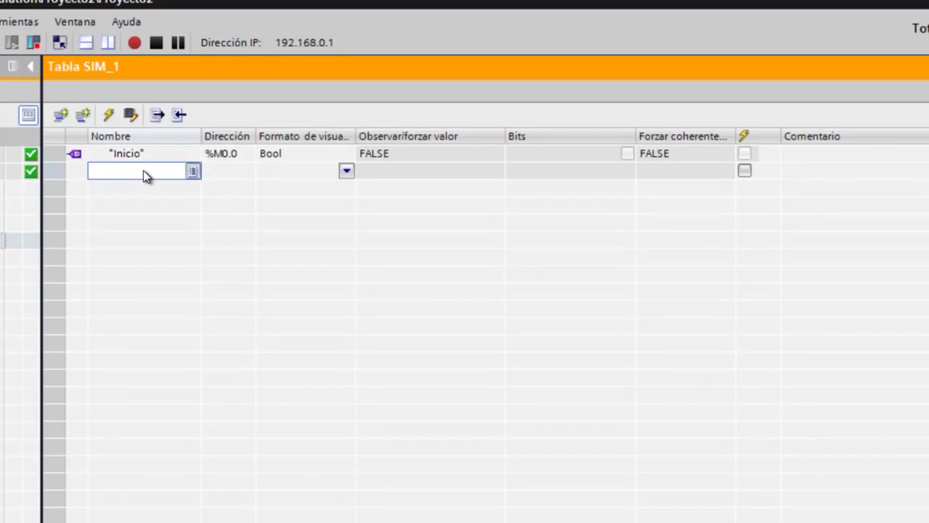
pyautogui.write('sa')
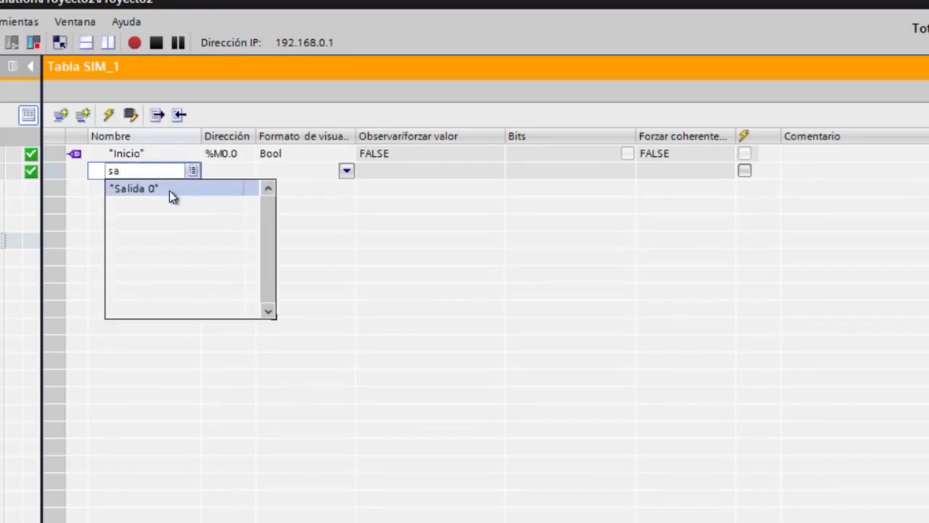
pyautogui.click(170, 190)
# Step: Add "Tiempo_Espera_Salida_1".ET in the third row and widen the Nombre column to show the full name
pyautogui.click(145, 191)
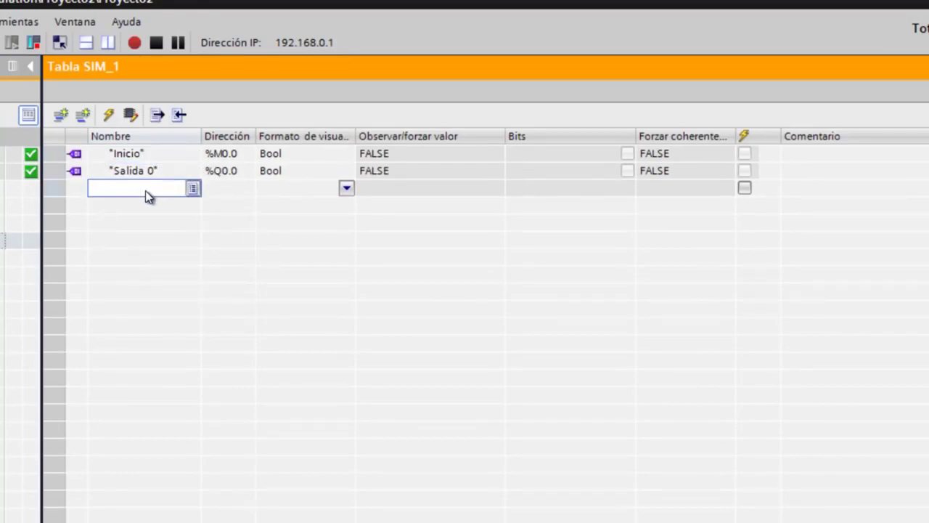
pyautogui.write('ti')
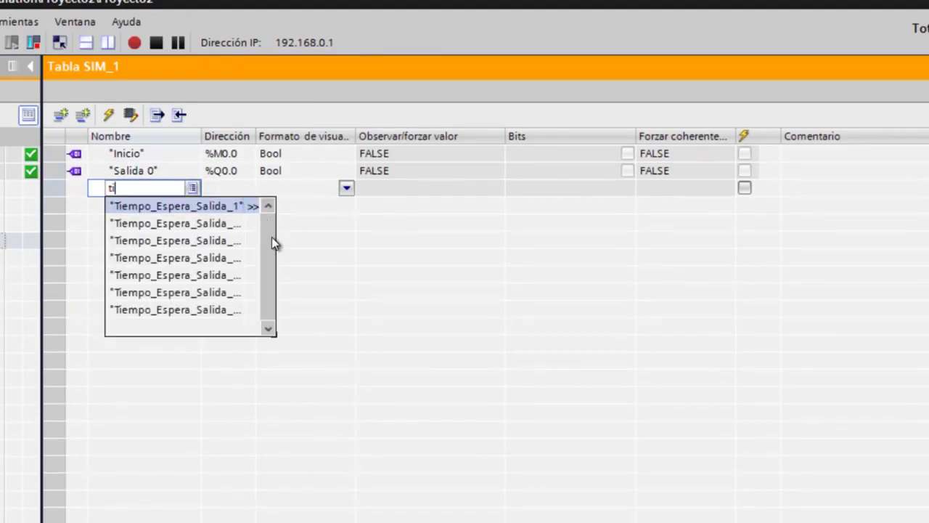
pyautogui.moveTo(299, 232); pyautogui.dragTo(397, 232)
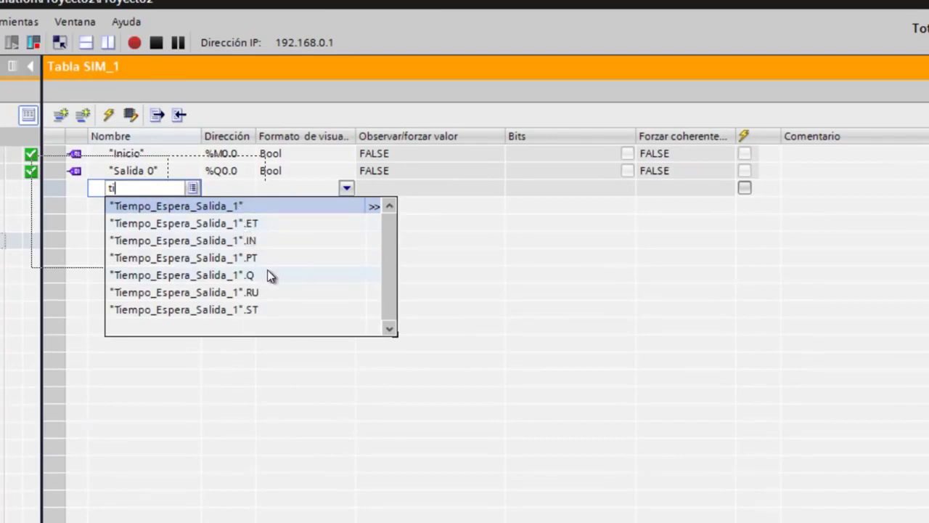
pyautogui.click(265, 225)
pyautogui.press('Return')
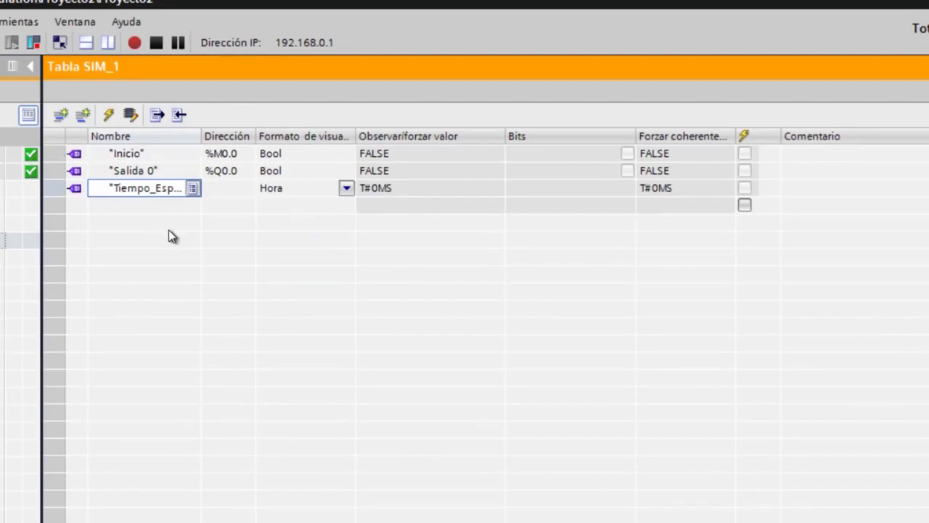
pyautogui.moveTo(204, 136); pyautogui.dragTo(292, 134)
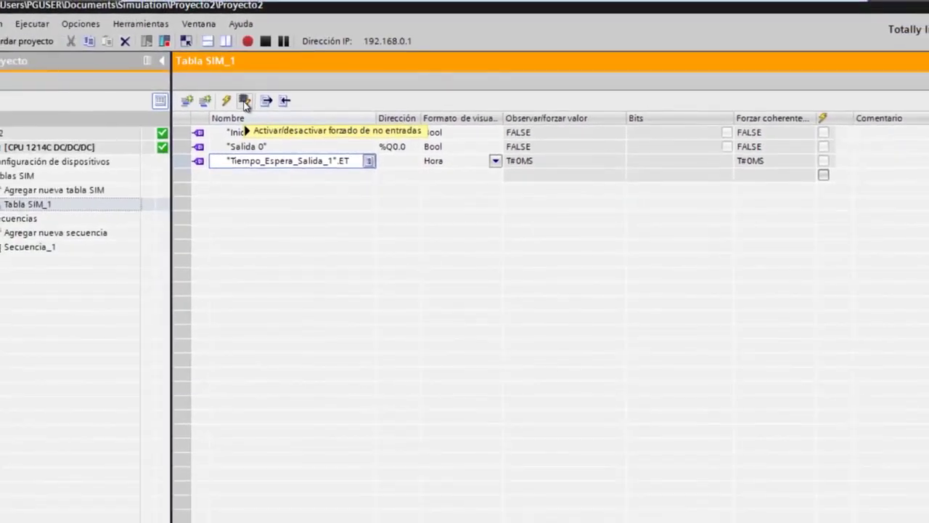
# Step: Enable forcing of non-inputs in the SIM table and switch the "Inicio" bit on and off repeatedly to test the output, ending with it off
pyautogui.click(245, 102)
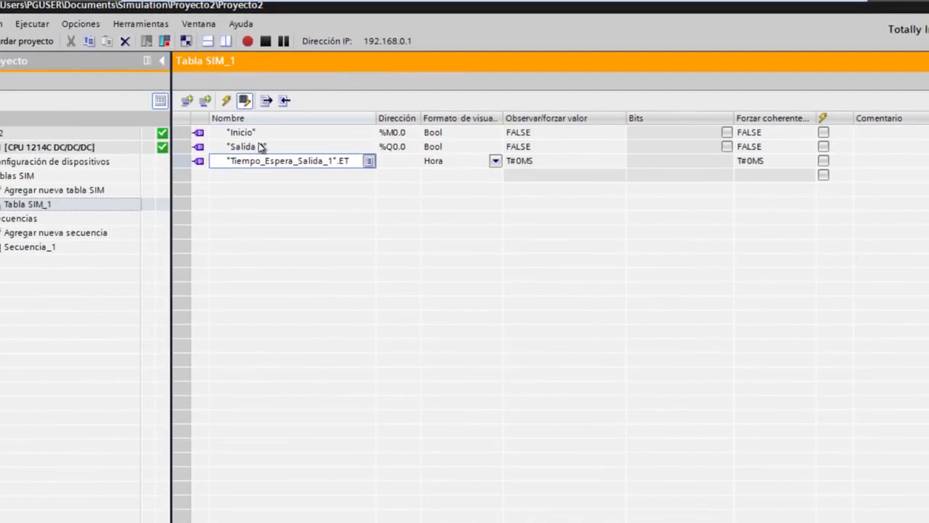
pyautogui.click(727, 133)
pyautogui.click(726, 134)
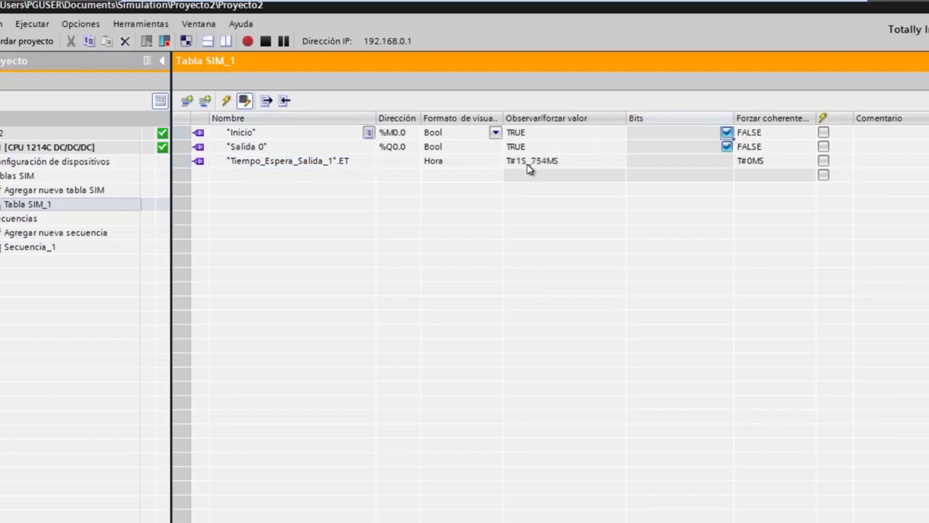
pyautogui.click(727, 133)
pyautogui.click(727, 133)
pyautogui.click(726, 133)
pyautogui.click(727, 133)
pyautogui.click(726, 133)
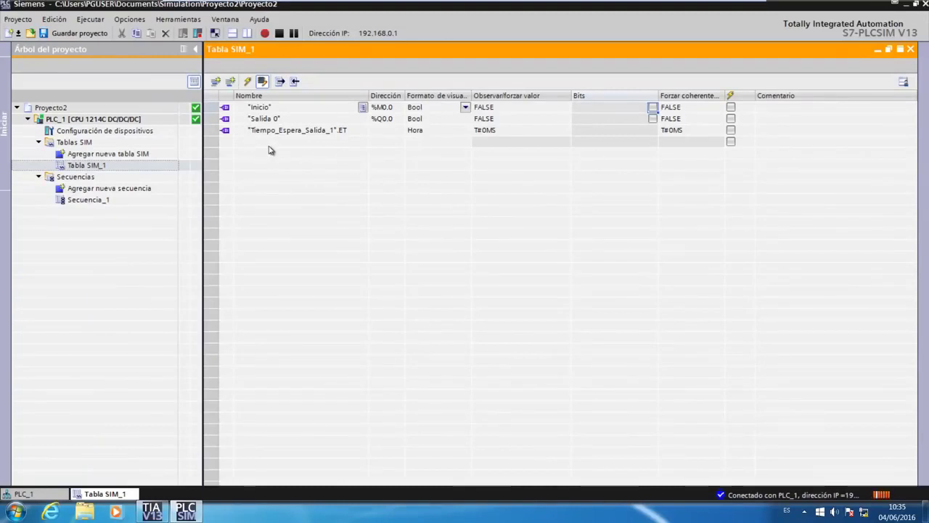
# Step: Open Secuencia_1 and select its empty action row
pyautogui.click(89, 203)
pyautogui.doubleClick(88, 201)
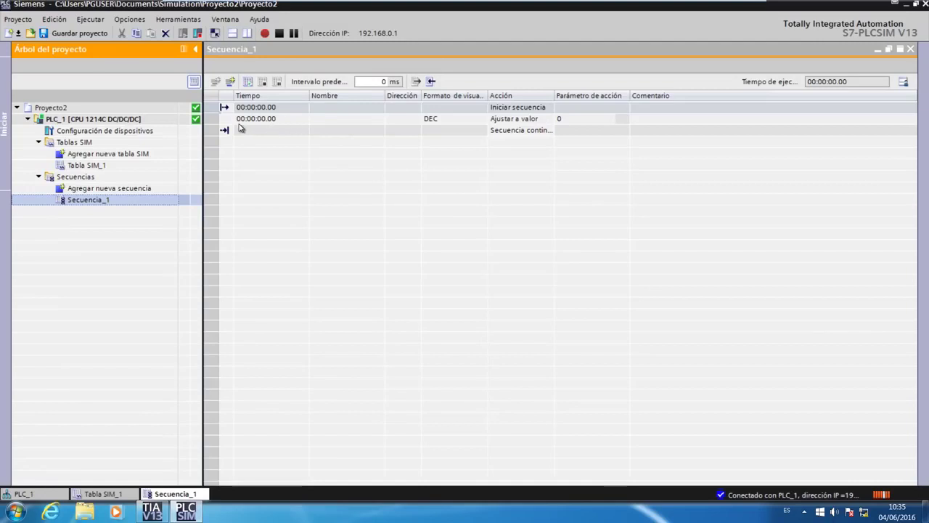
pyautogui.click(209, 118)
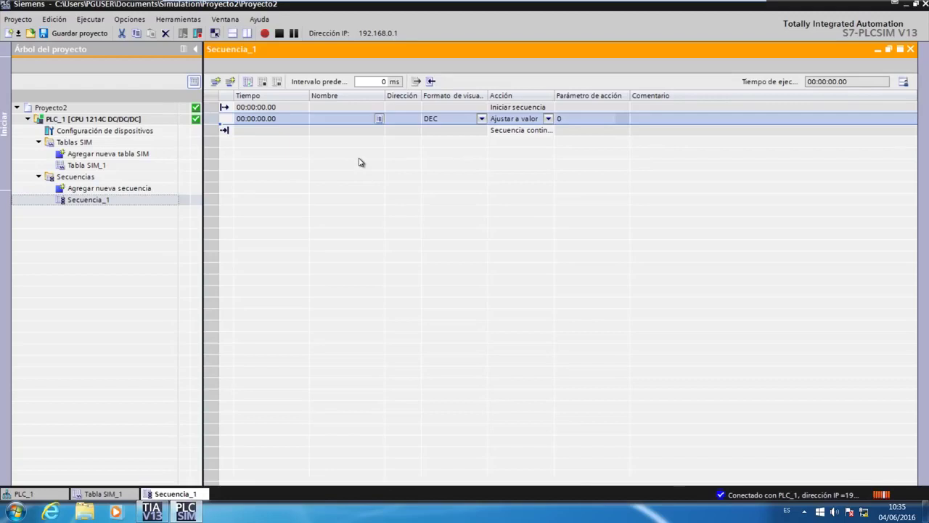
# Step: Check the tags listed in Tabla SIM_1 and return to Secuencia_1
pyautogui.click(101, 167)
pyautogui.doubleClick(100, 166)
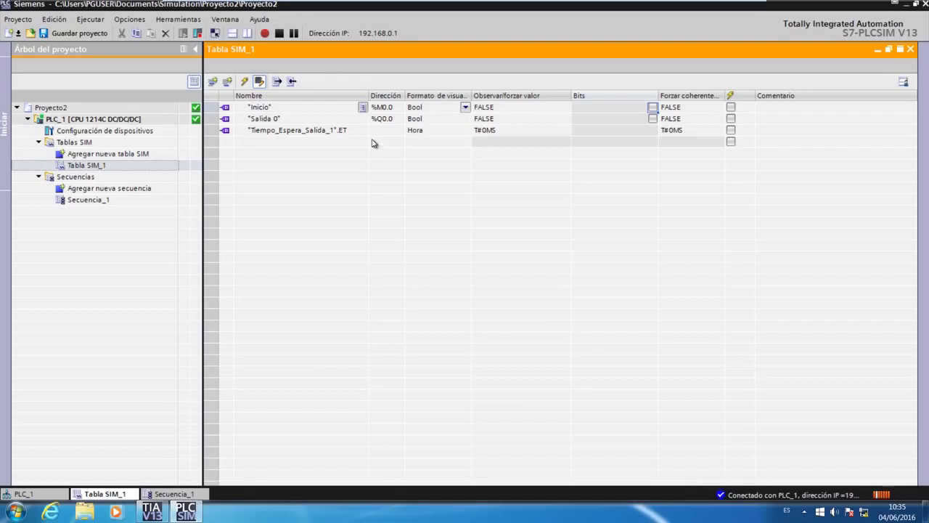
pyautogui.click(75, 204)
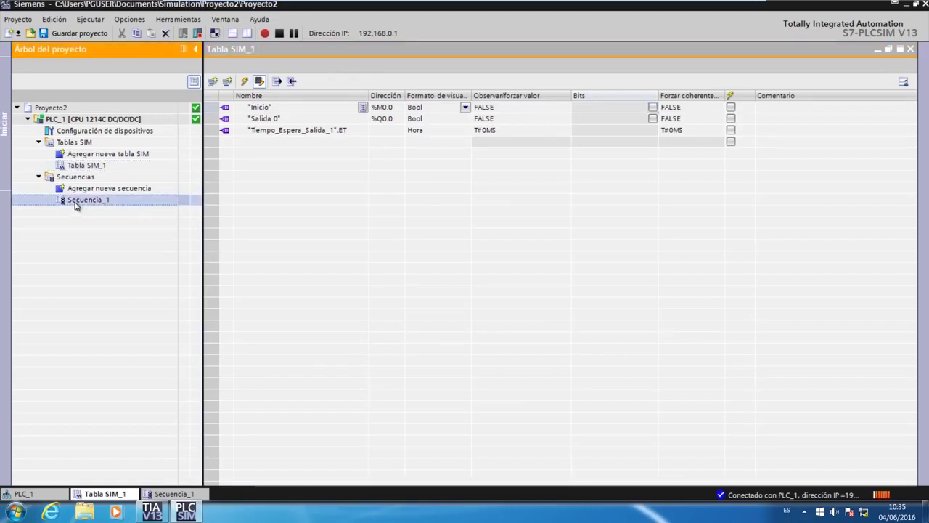
pyautogui.doubleClick(75, 204)
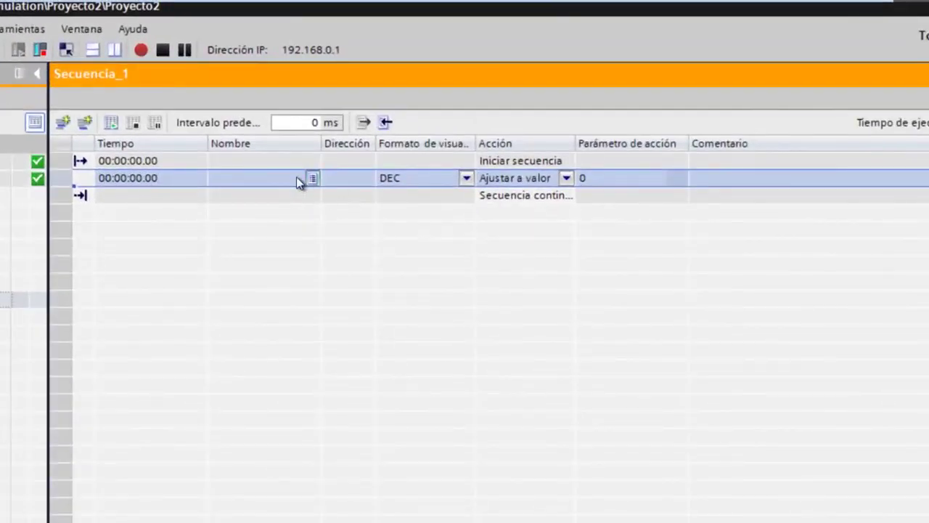
# Step: Assign the tag "Inicio" to the sequence action at 00:00:00.00, with FALSE as its action parameter
pyautogui.click(296, 178)
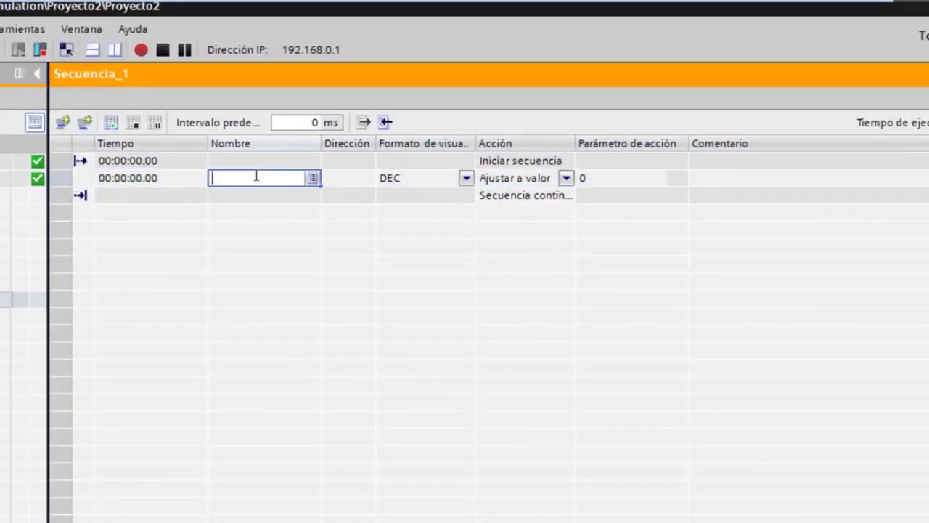
pyautogui.write('i')
pyautogui.click(266, 203)
pyautogui.click(620, 177)
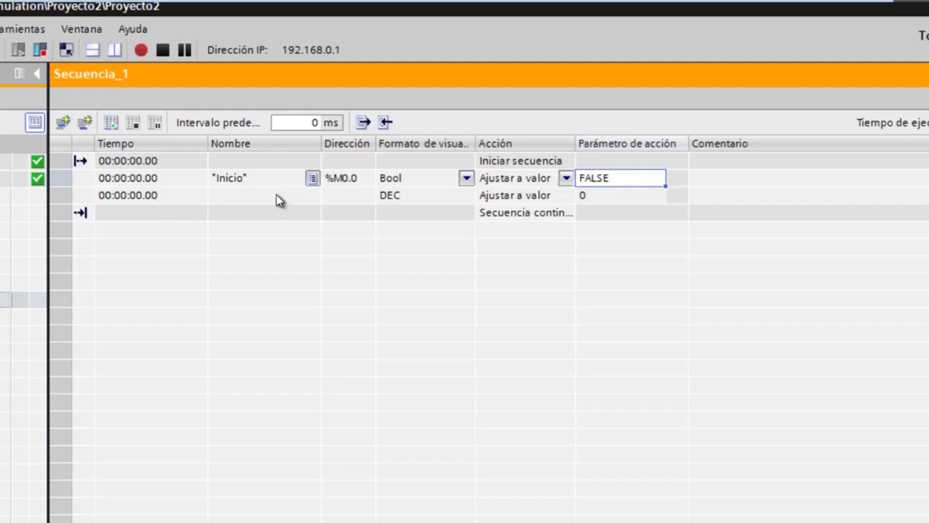
# Step: Set the time of the second sequence action to 00:00:01.00
pyautogui.click(157, 197)
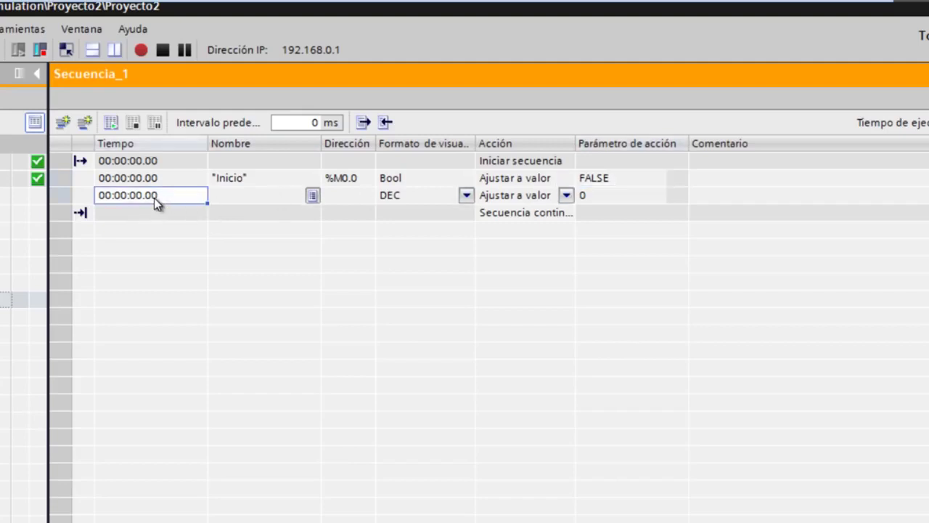
pyautogui.click(139, 193)
pyautogui.click(142, 195)
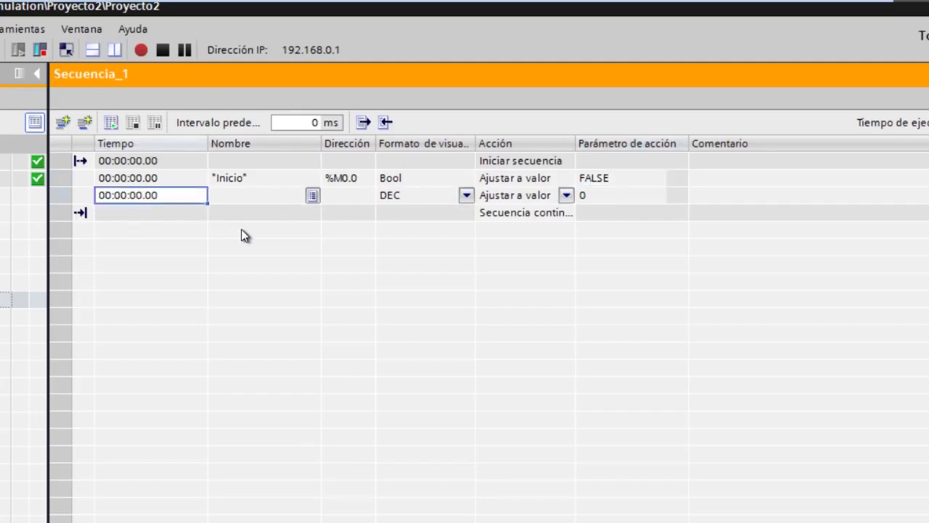
pyautogui.press('BackSpace')
pyautogui.write('1')
# Step: Assign "Inicio" to the action at 00:00:01.00 and set its action parameter to TRUE
pyautogui.click(246, 197)
pyautogui.write('in')
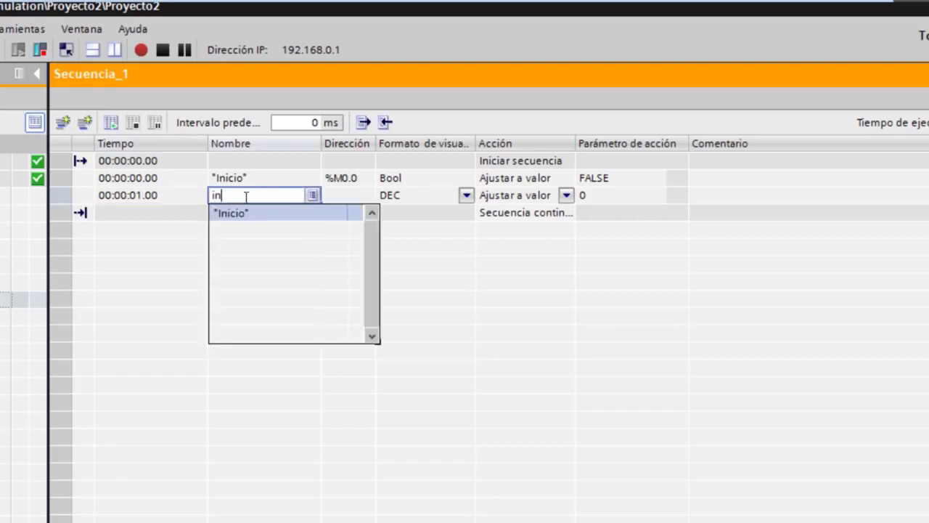
pyautogui.click(266, 215)
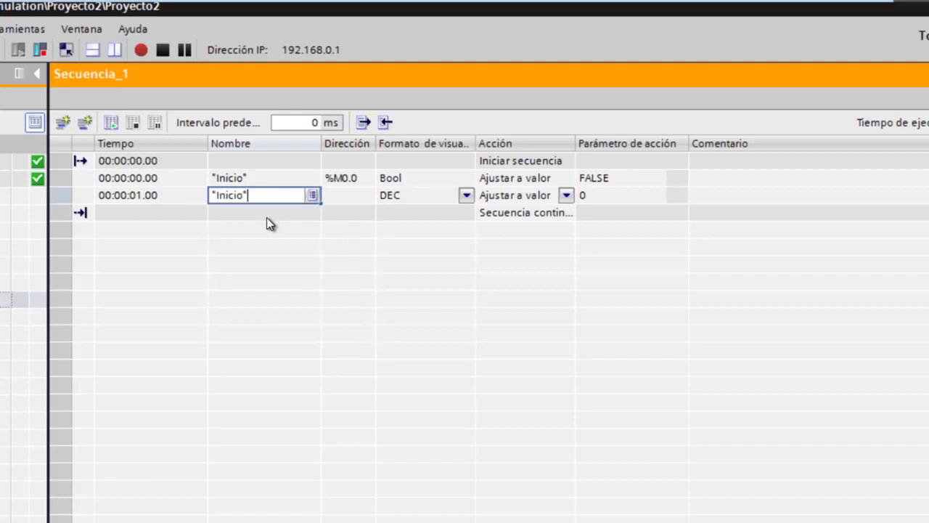
pyautogui.click(338, 194)
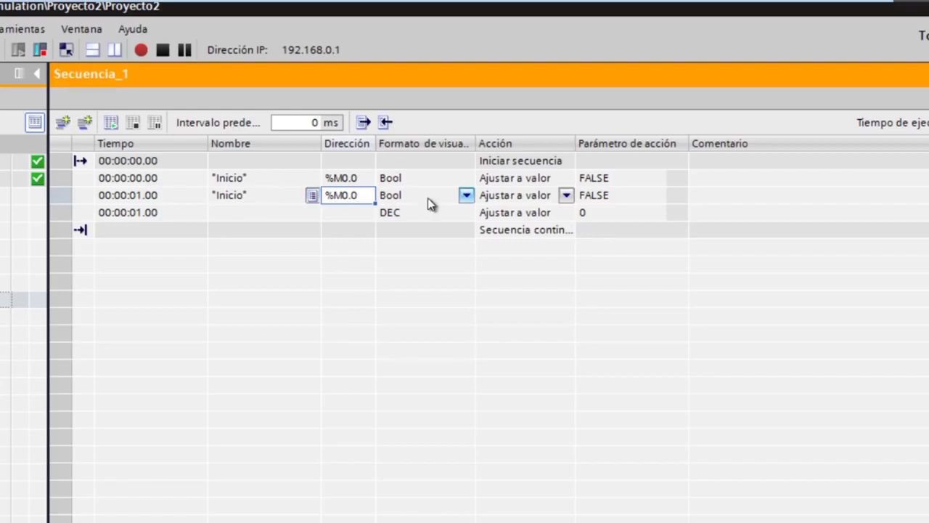
pyautogui.click(594, 197)
pyautogui.write('true')
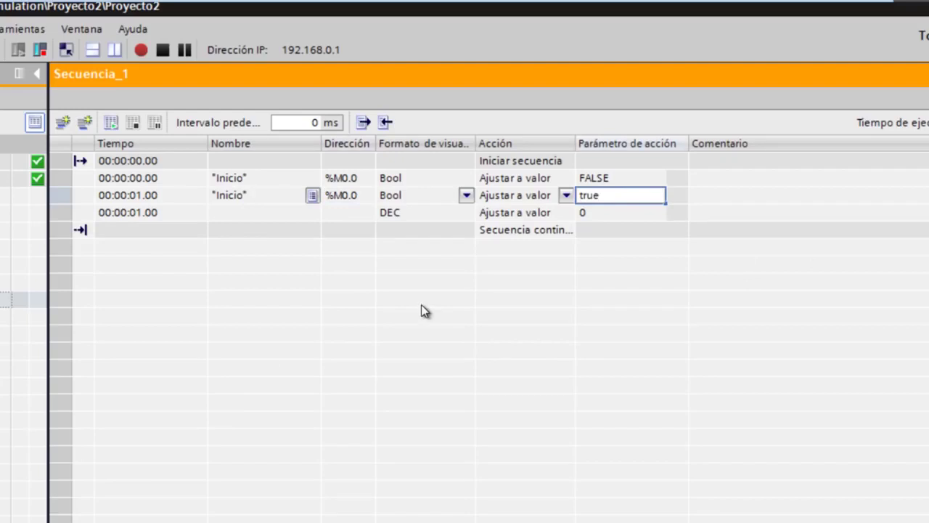
pyautogui.press('Return')
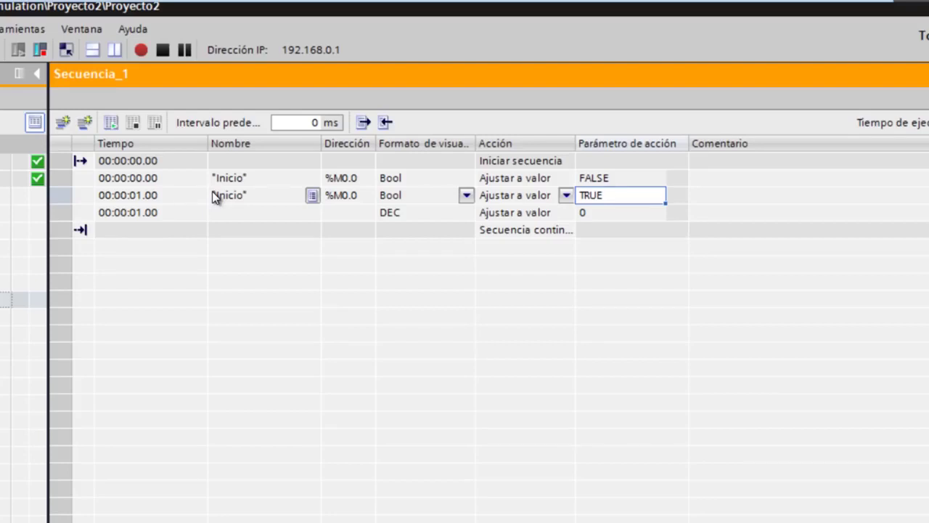
# Step: Set the time of the third sequence action to 00:00:02.00 and start editing its tag name
pyautogui.doubleClick(137, 211)
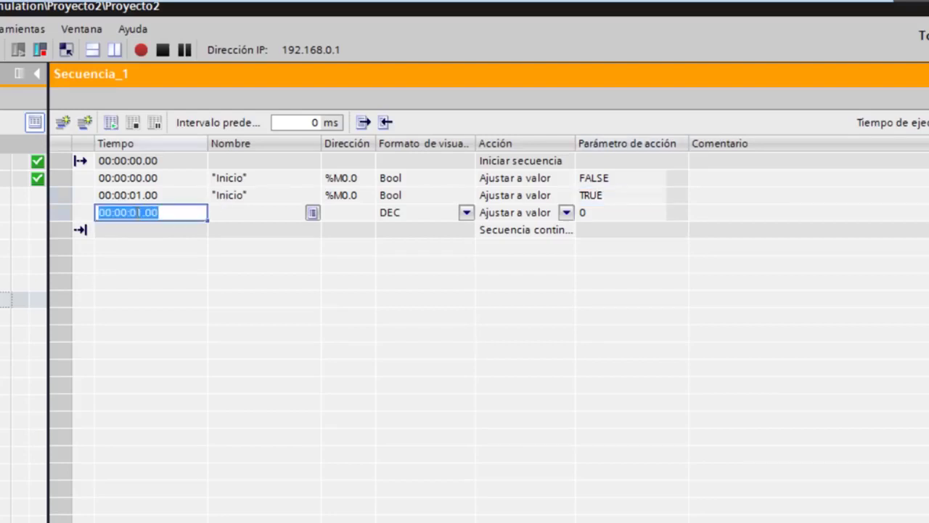
pyautogui.click(138, 212)
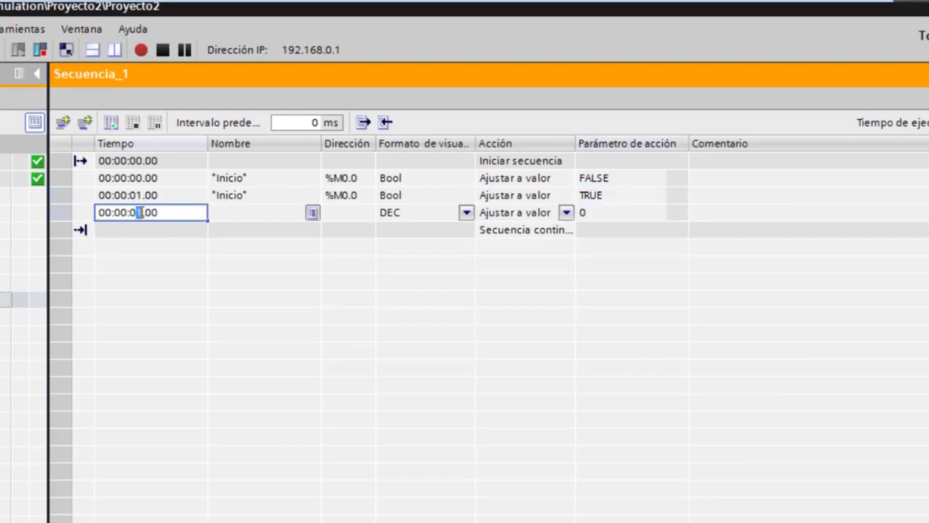
pyautogui.write('2')
pyautogui.click(250, 212)
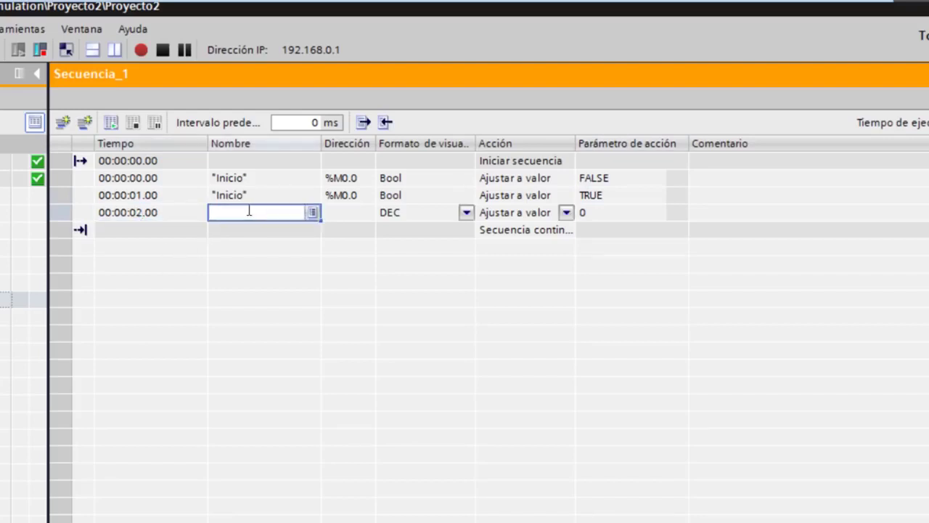
# Step: Assign "Inicio" to the sequence action at 00:00:02.00, with FALSE as its action parameter
pyautogui.click(239, 231)
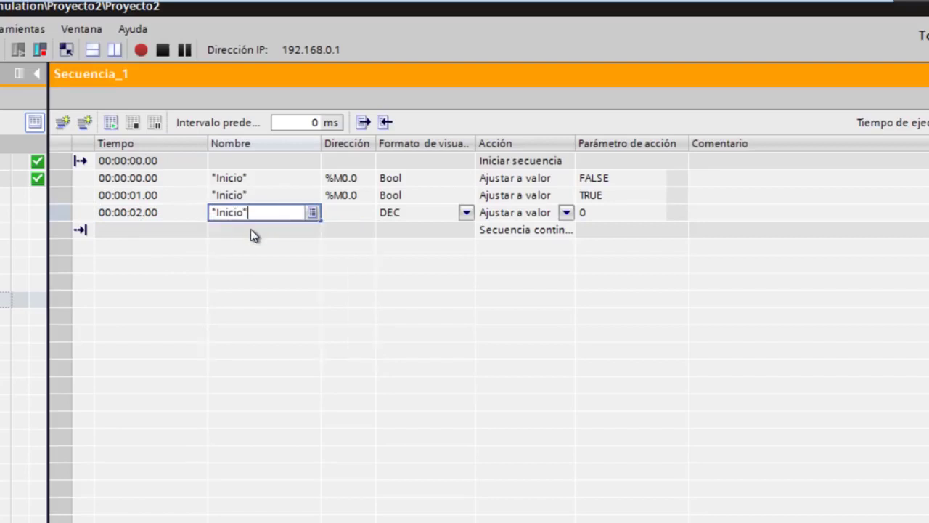
pyautogui.click(594, 213)
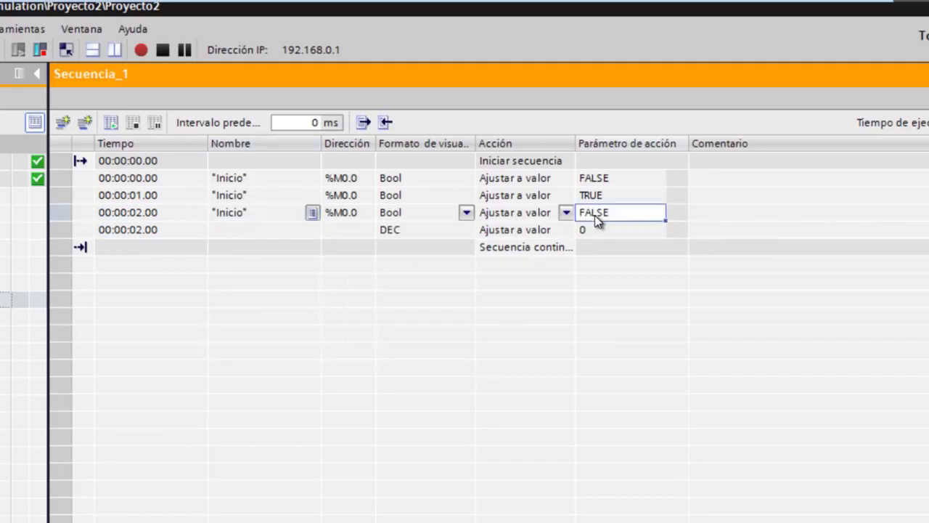
# Step: Set the closing action of Secuencia_1 to Repetir secuencia
pyautogui.click(597, 253)
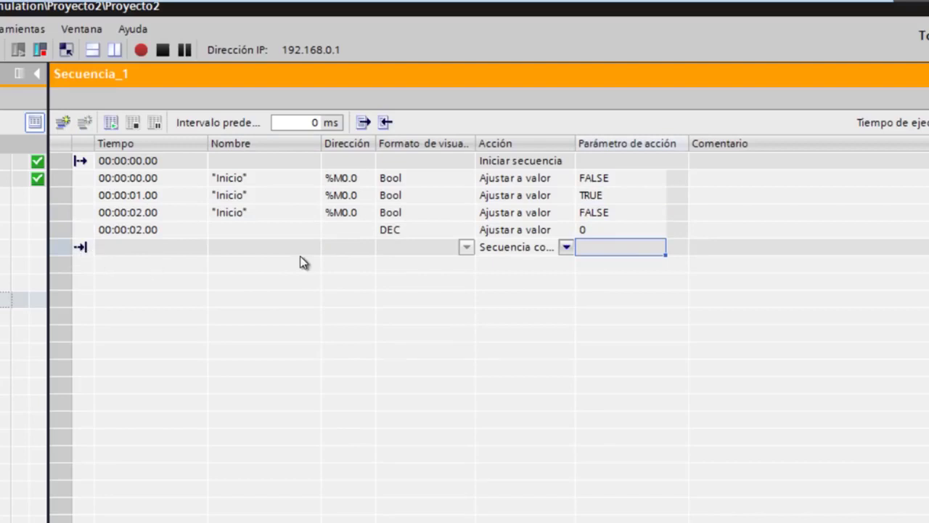
pyautogui.click(567, 247)
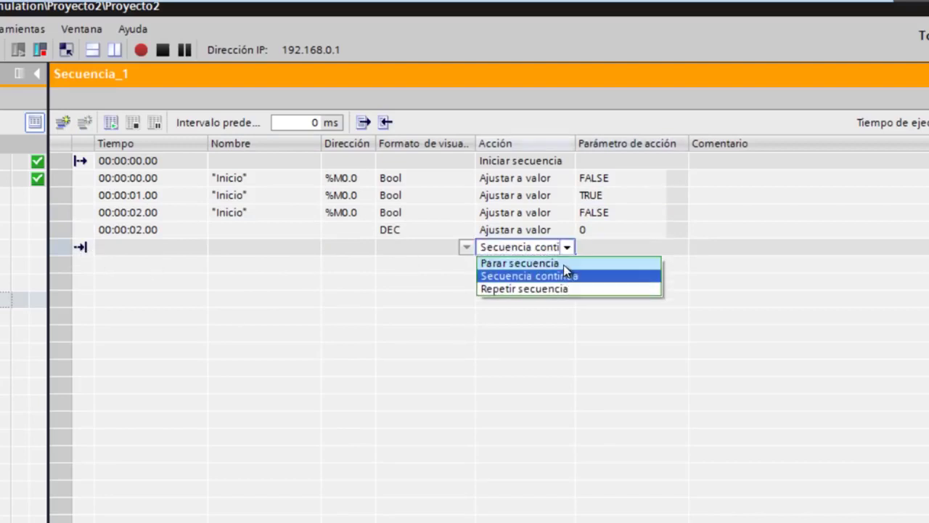
pyautogui.click(560, 289)
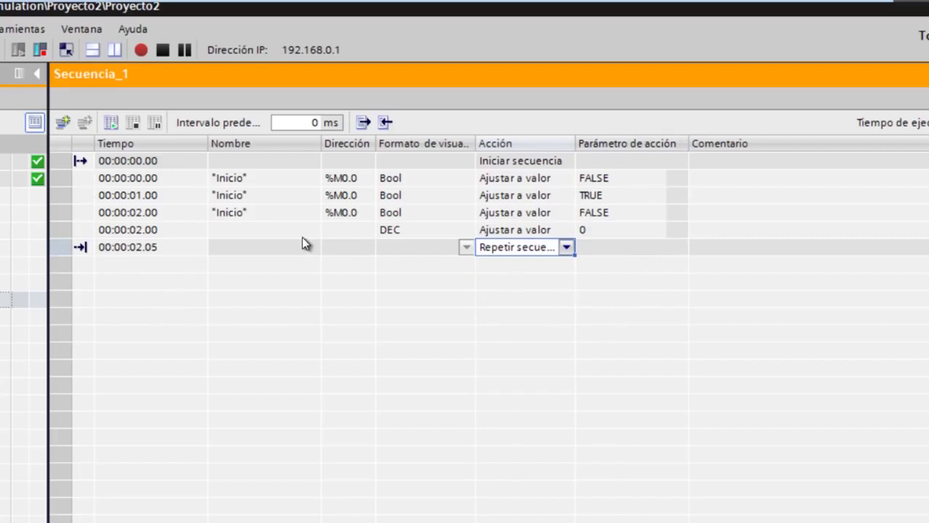
# Step: Set the time of the closing repeat action to 00:00:06.00
pyautogui.click(139, 247)
pyautogui.click(138, 247)
pyautogui.write('6')
pyautogui.press('BackSpace')
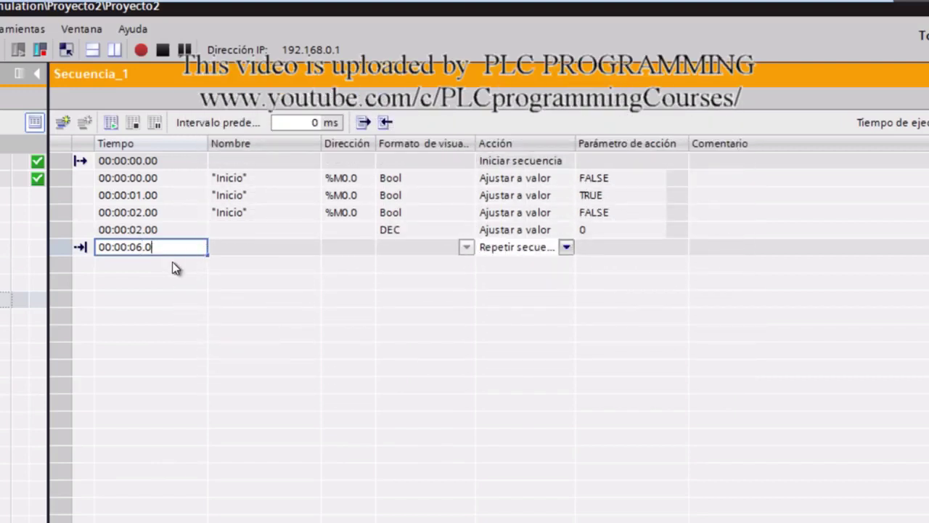
pyautogui.write('0')
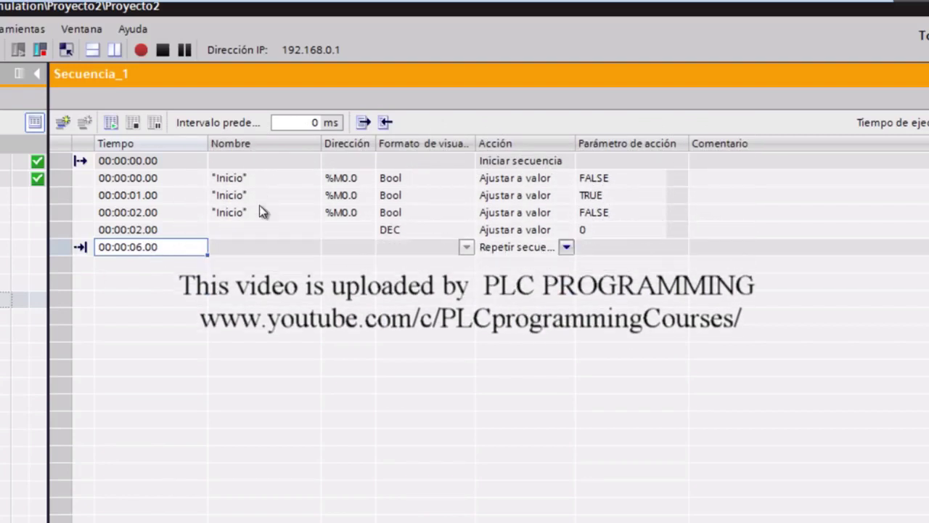
# Step: Delete the unassigned sequence action at 00:00:02.00
pyautogui.click(55, 229)
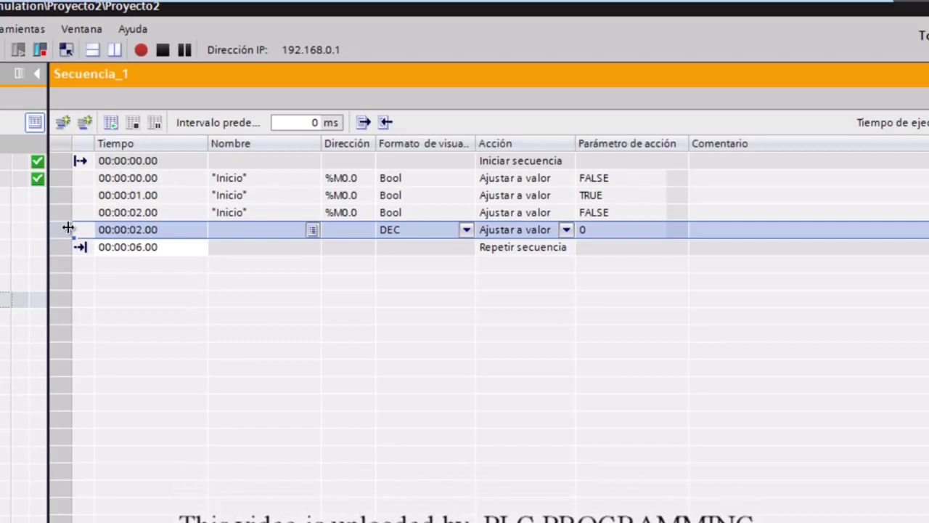
pyautogui.press('Delete')
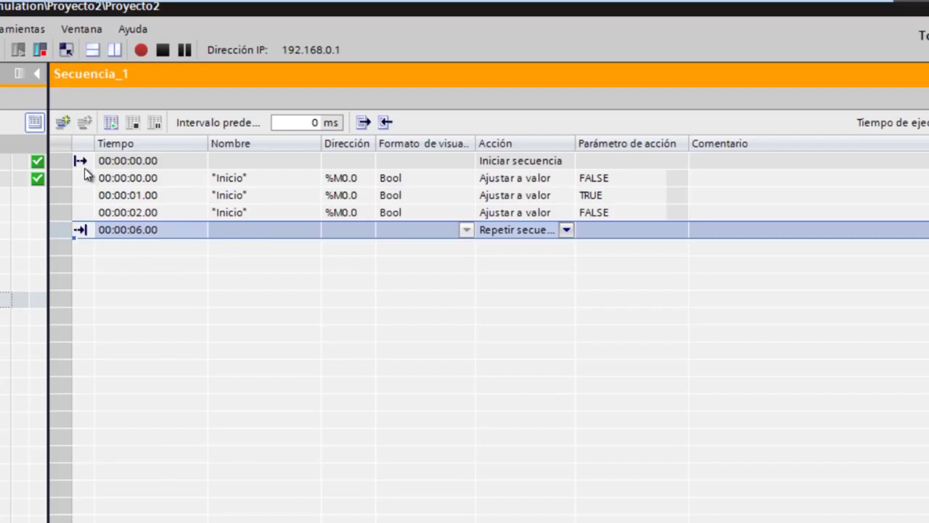
# Step: Review the sequence's start and end rows and the options available for the closing action
pyautogui.click(92, 197)
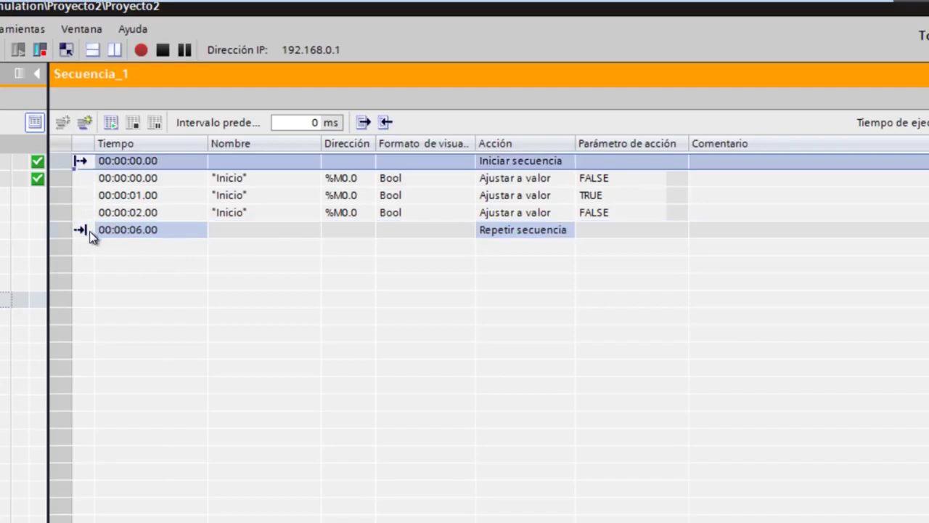
pyautogui.click(565, 231)
pyautogui.click(566, 230)
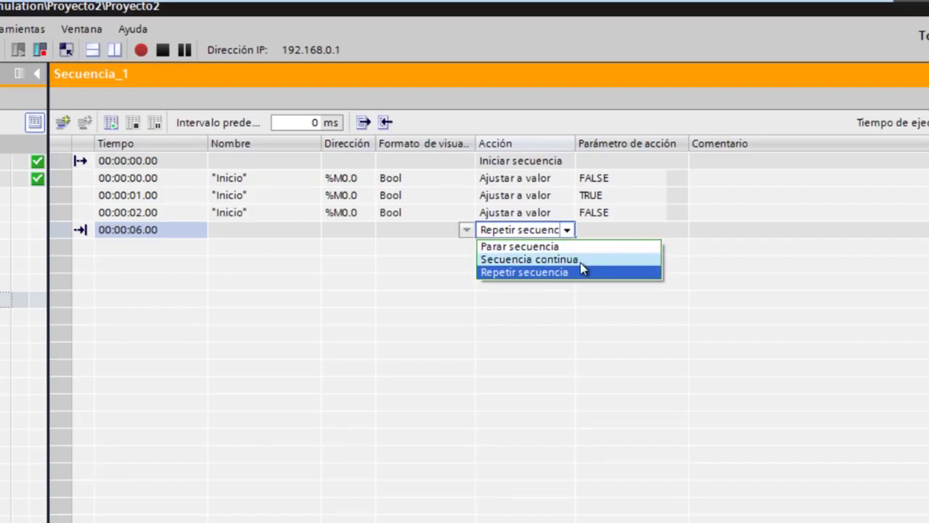
pyautogui.click(403, 253)
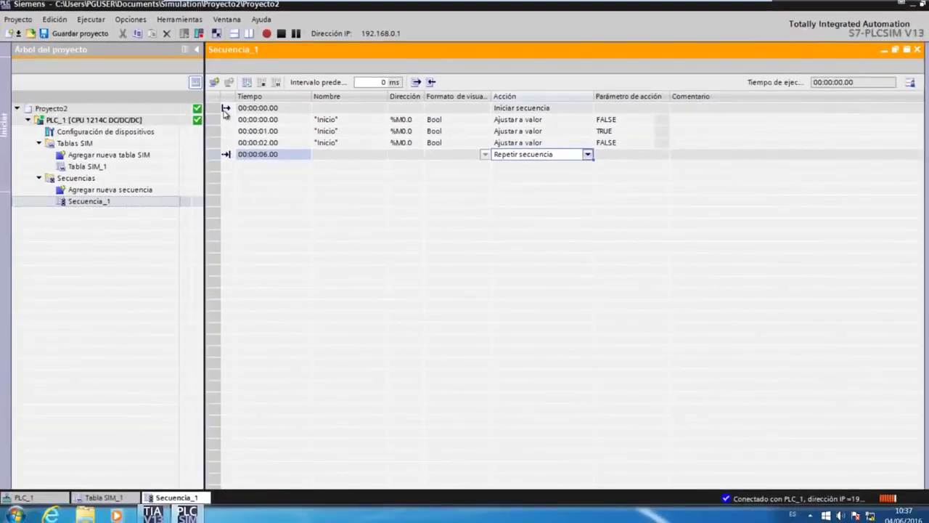
pyautogui.click(213, 112)
pyautogui.click(229, 155)
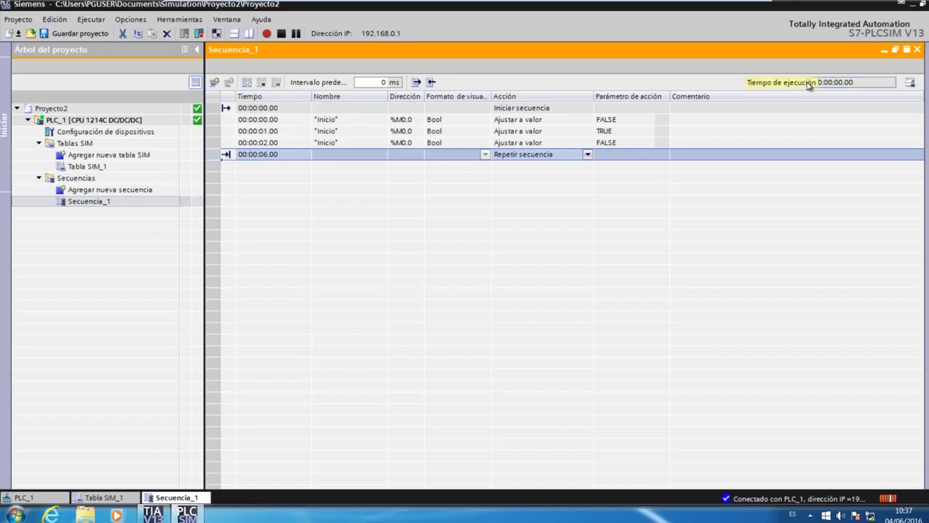
# Step: Start Secuencia_1 in the sequence editor, let it run past one cycle, and stop it
pyautogui.click(250, 85)
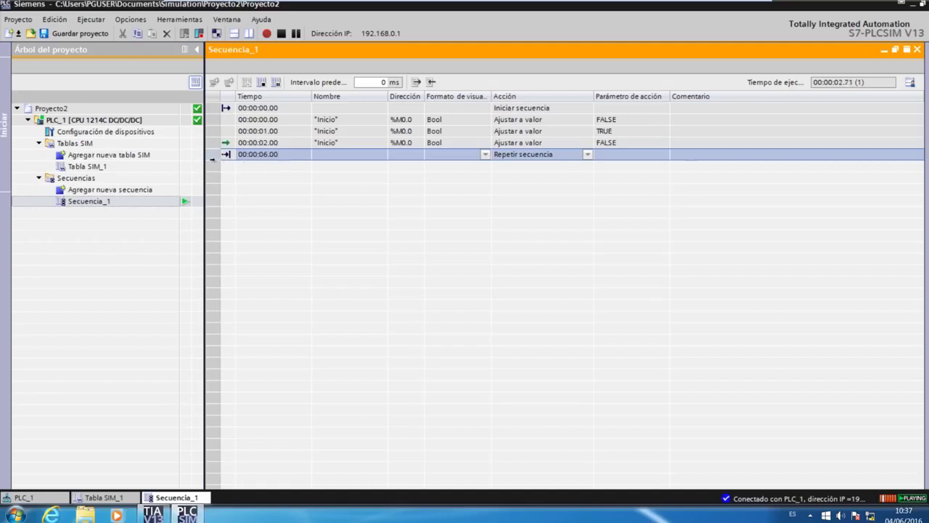
pyautogui.click(262, 83)
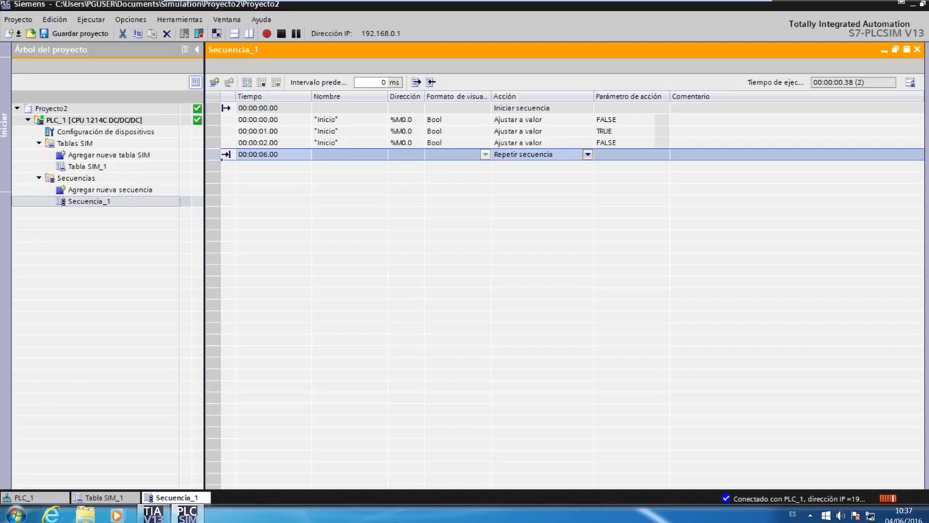
# Step: Shrink the simulator to its compact view and place it clear of the ladder segments of Main [OB1] in TIA Portal
pyautogui.click(927, 9)
pyautogui.moveTo(829, 76); pyautogui.dragTo(505, 78)
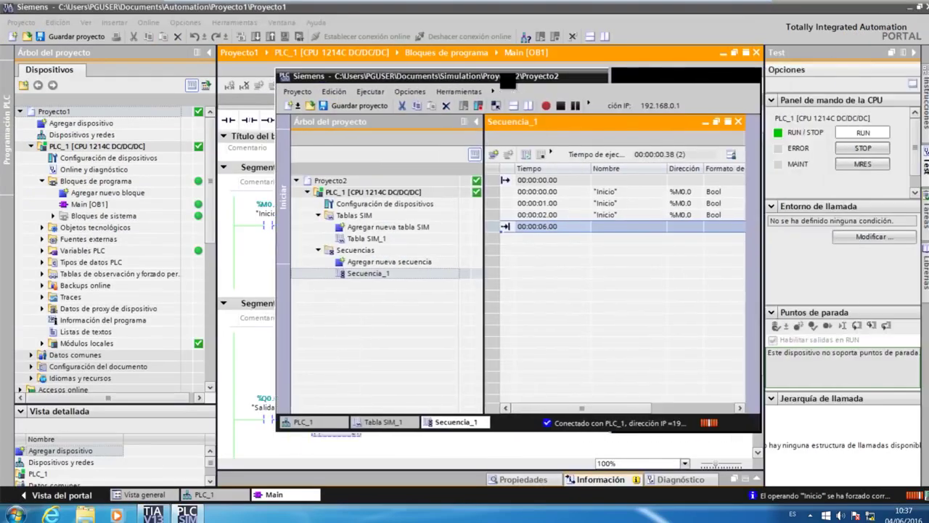
pyautogui.click(731, 78)
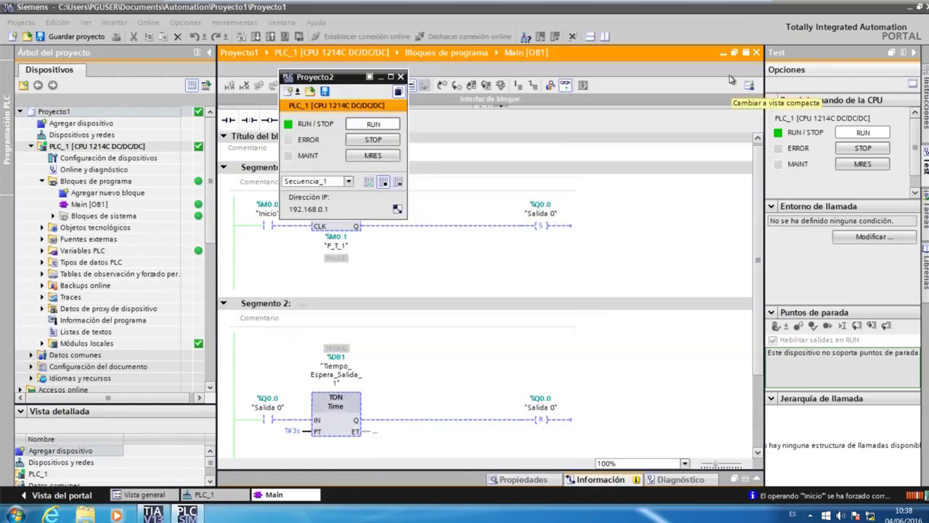
pyautogui.moveTo(327, 77); pyautogui.dragTo(777, 72)
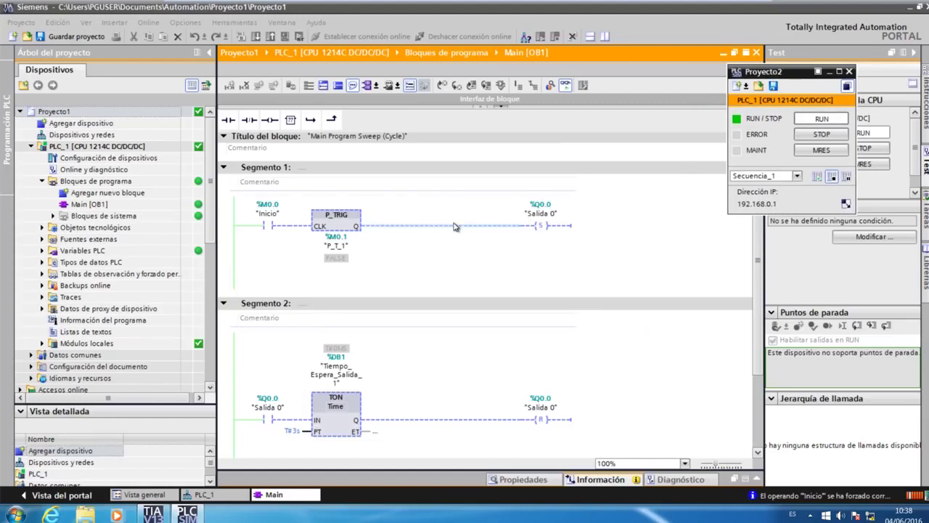
pyautogui.click(409, 260)
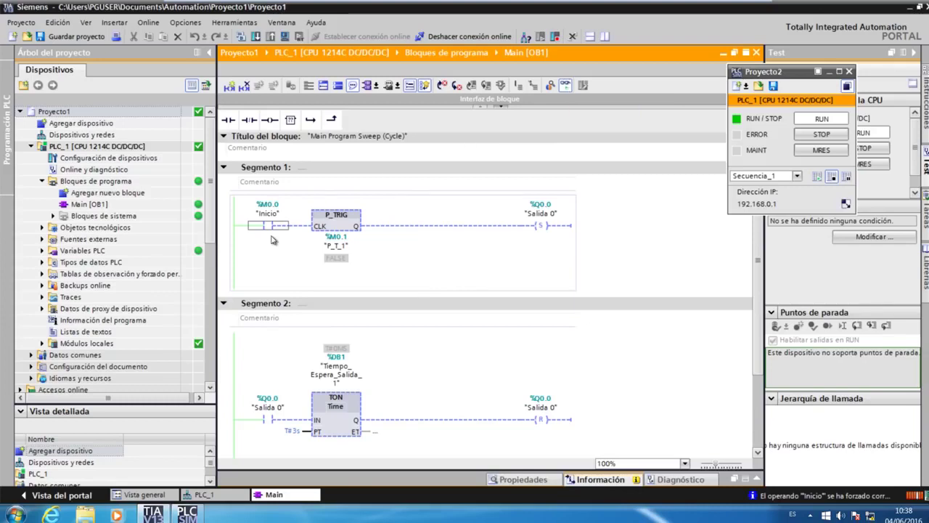
# Step: Select Secuencia_1 in the compact simulator and start the sequence
pyautogui.click(796, 177)
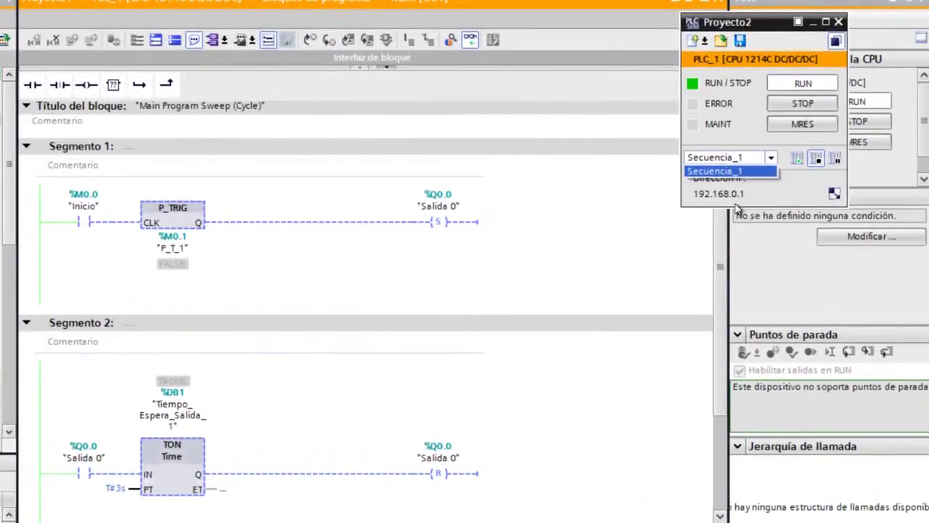
pyautogui.click(737, 159)
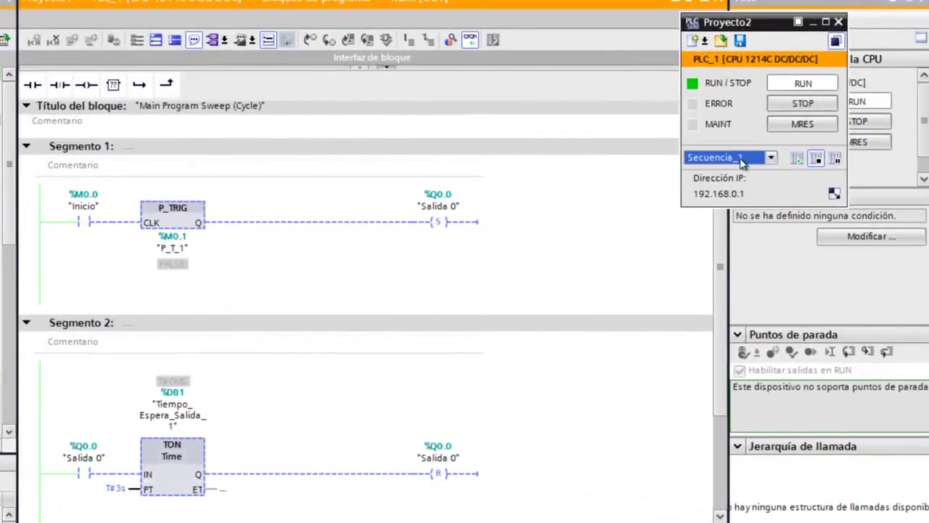
pyautogui.click(798, 159)
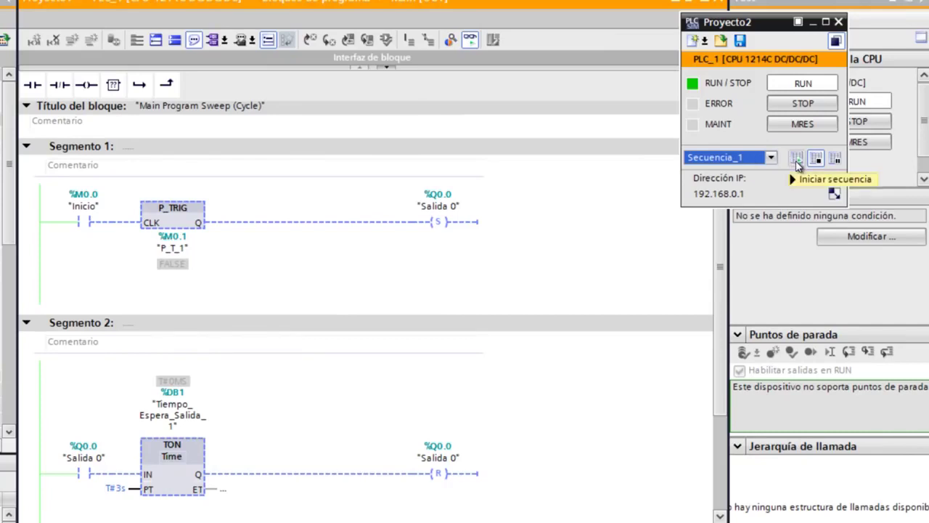